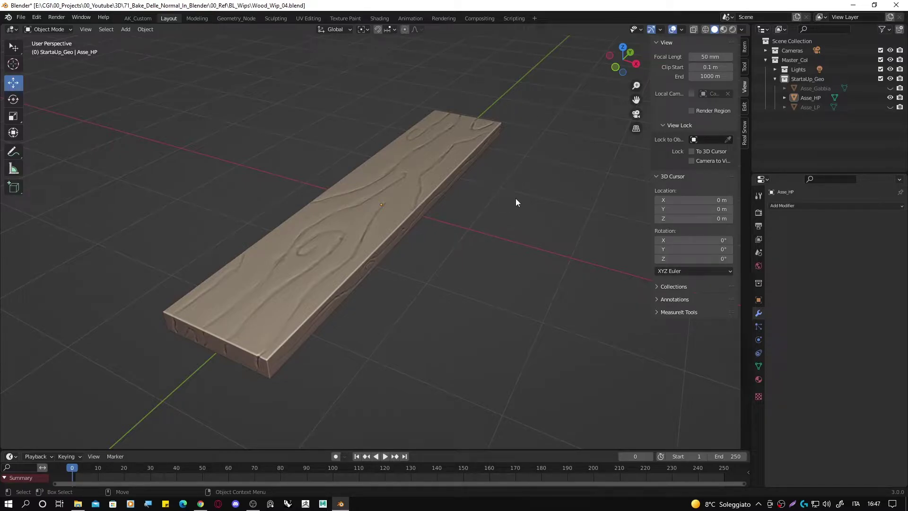
# Turn on the wireframe overlay, then hide Asse_HP and show only Asse_LP
pyautogui.click(683, 29)
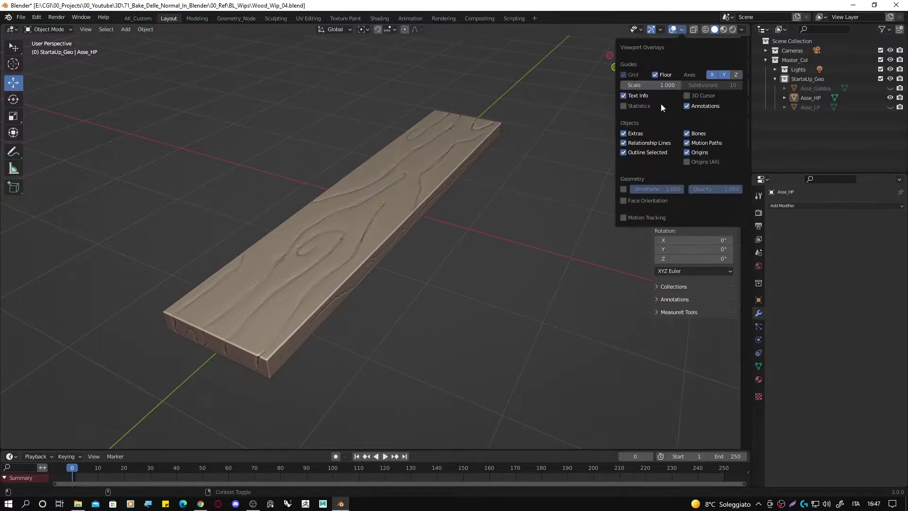
pyautogui.click(623, 189)
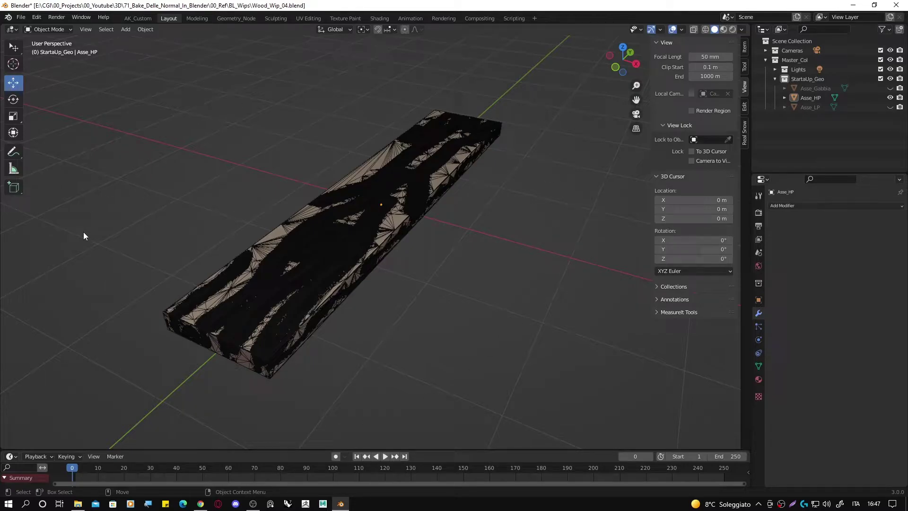
pyautogui.click(889, 98)
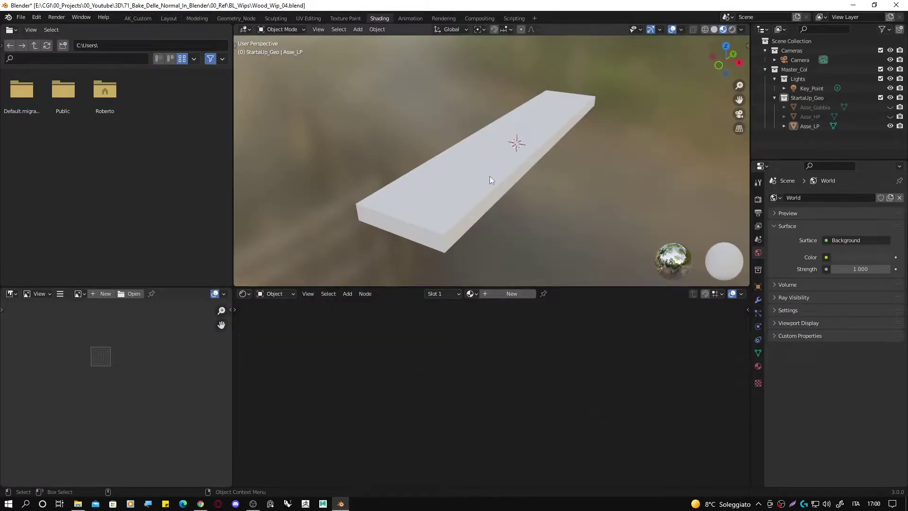
# Select the low-poly plank Asse_LP and assign it the existing Plank_Mat material
pyautogui.click(480, 172)
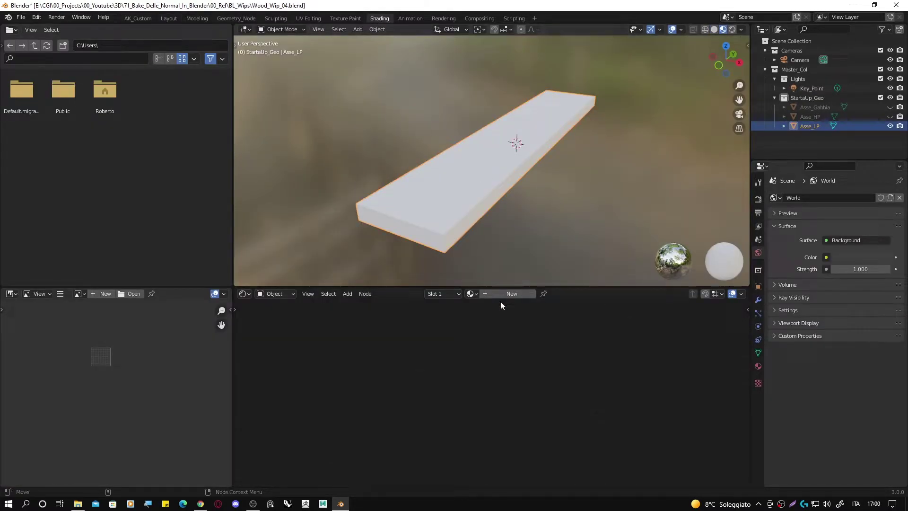
pyautogui.click(472, 294)
pyautogui.click(543, 359)
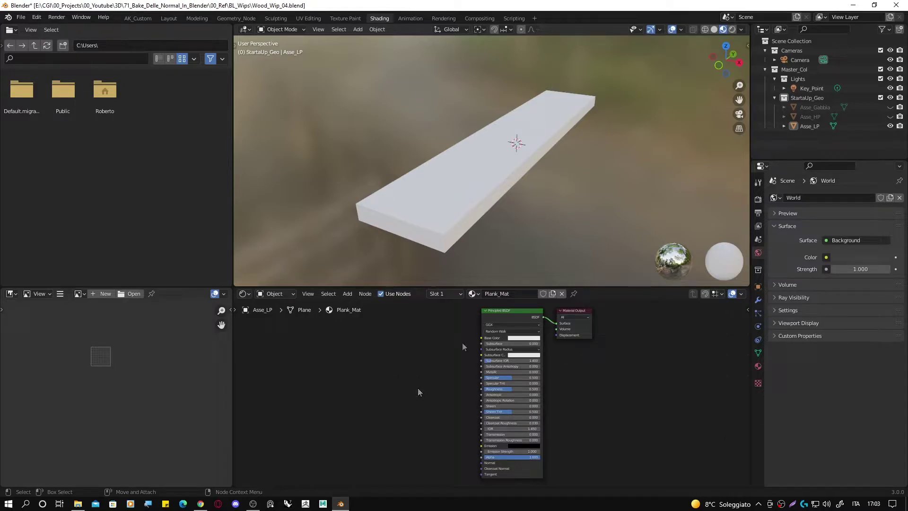
# Add an Image Texture node left of the shader in the node tree
pyautogui.click(352, 292)
pyautogui.moveTo(363, 346)
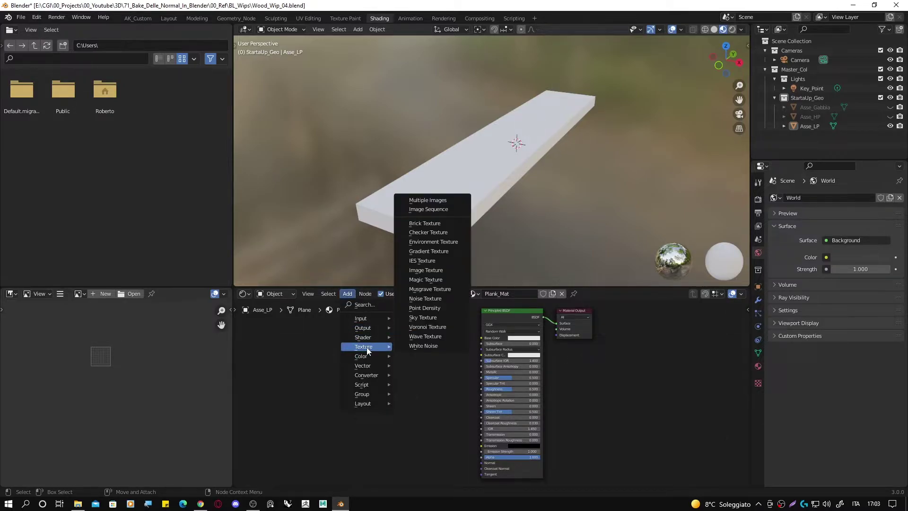
pyautogui.click(424, 270)
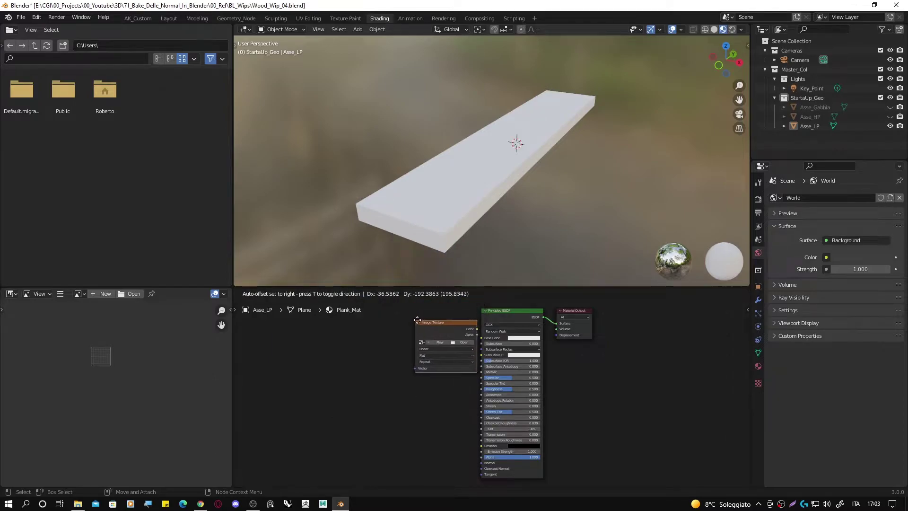
pyautogui.click(321, 359)
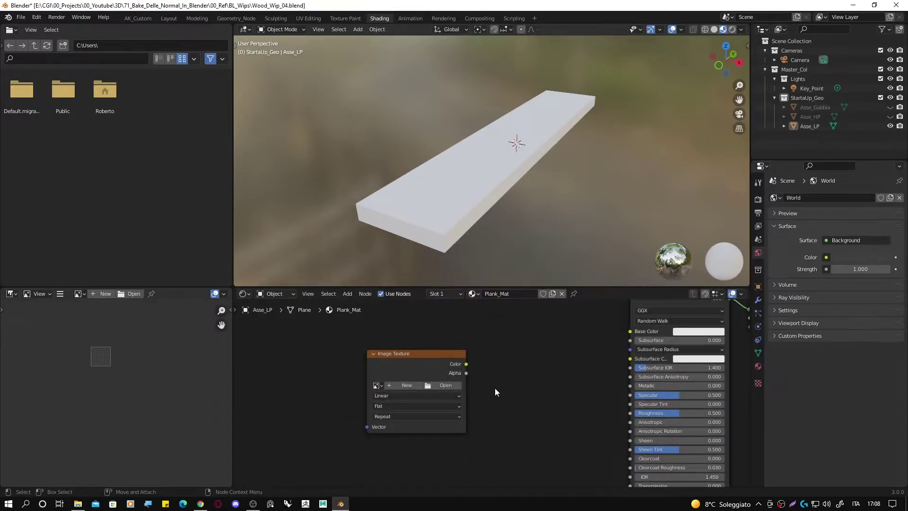
# Add a new blank image Plank_NM, 2048 wide and high, to the Image Texture node
pyautogui.click(399, 387)
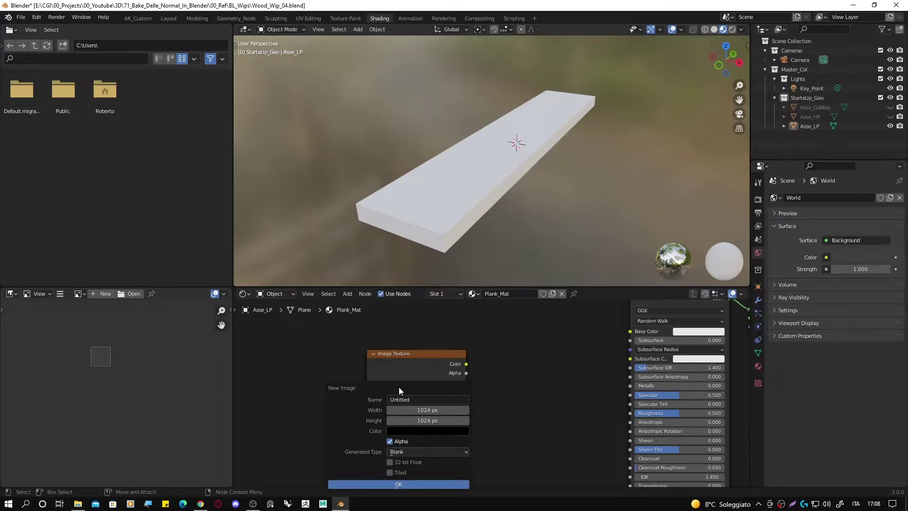
pyautogui.click(410, 400)
pyautogui.write('Plank_NM')
pyautogui.press('Return')
pyautogui.click(427, 409)
pyautogui.write('2048')
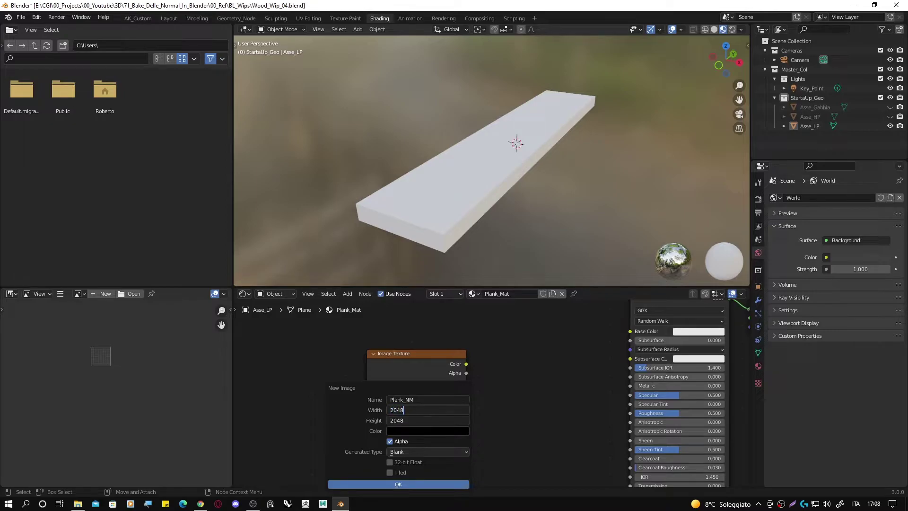
pyautogui.click(405, 484)
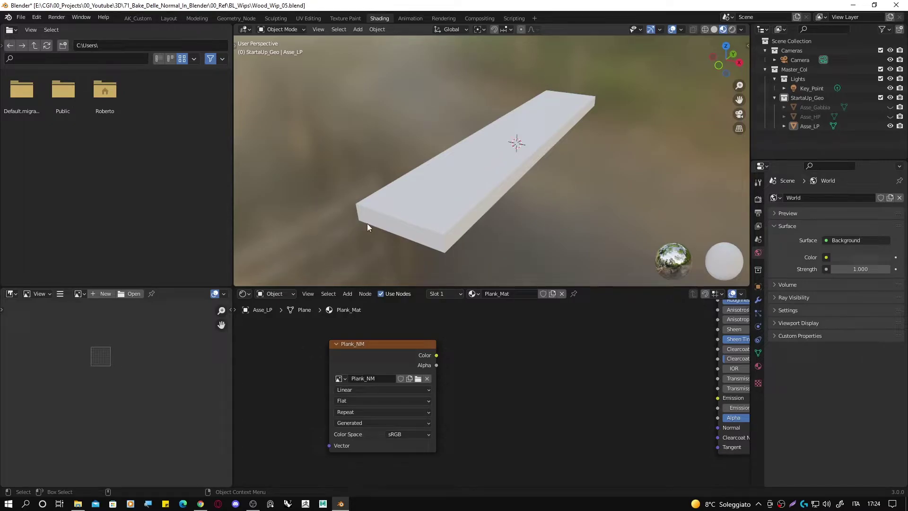
# Set Plank_NM's colour space to Non-Color and link its Color to the shader's Normal input
pyautogui.click(398, 433)
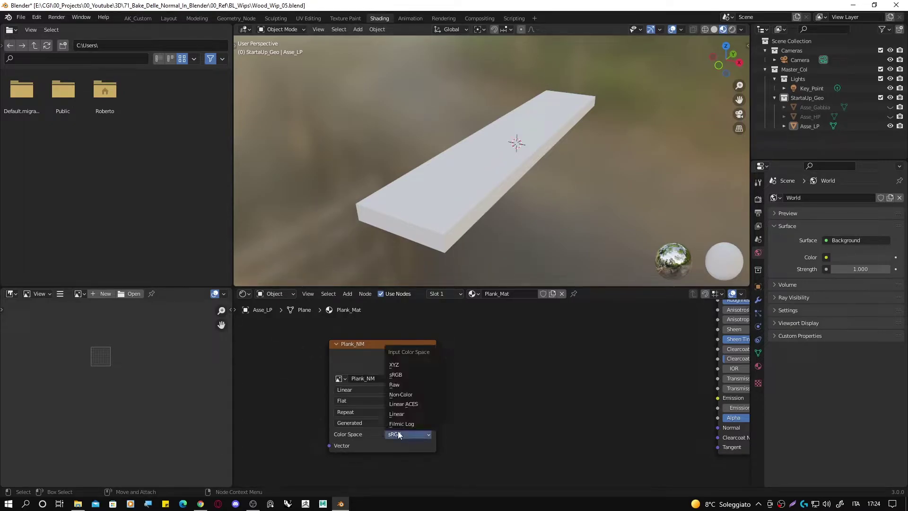
pyautogui.click(404, 394)
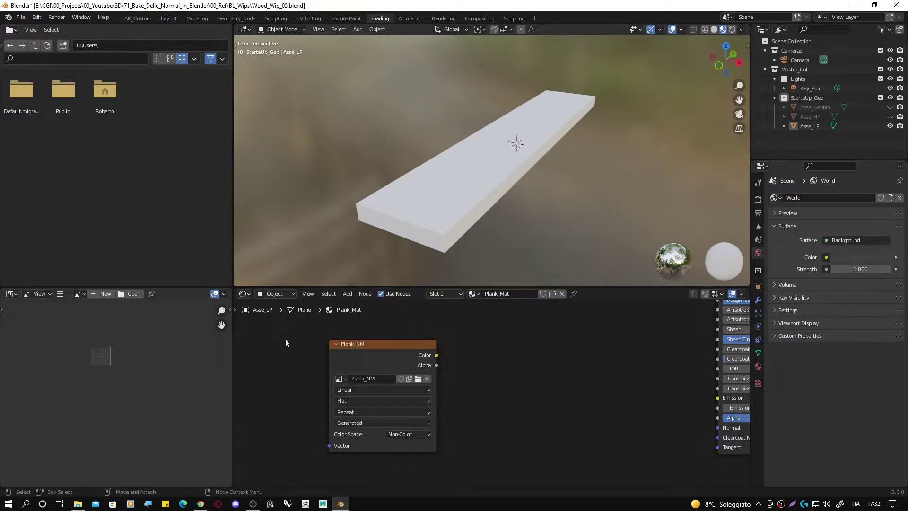
pyautogui.moveTo(436, 355); pyautogui.dragTo(717, 428)
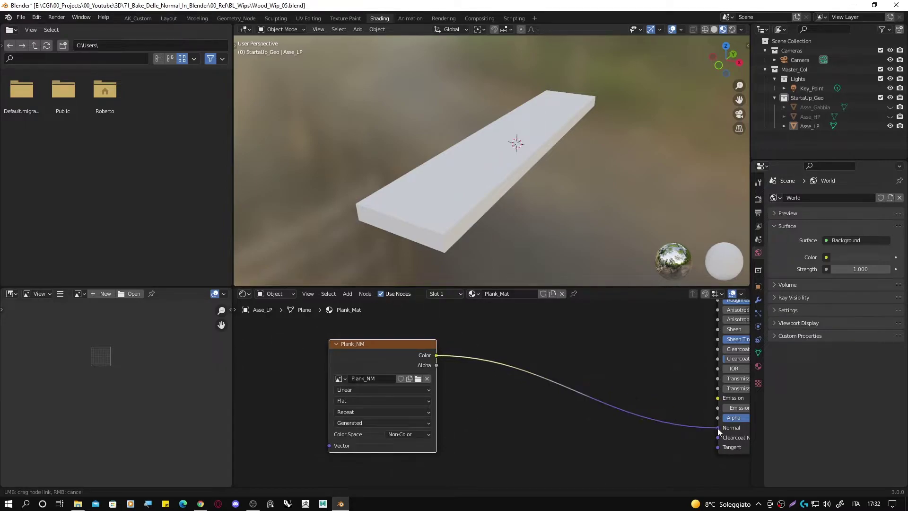
# Insert a Normal Map node into the Color–Normal link
pyautogui.click(347, 294)
pyautogui.moveTo(363, 365)
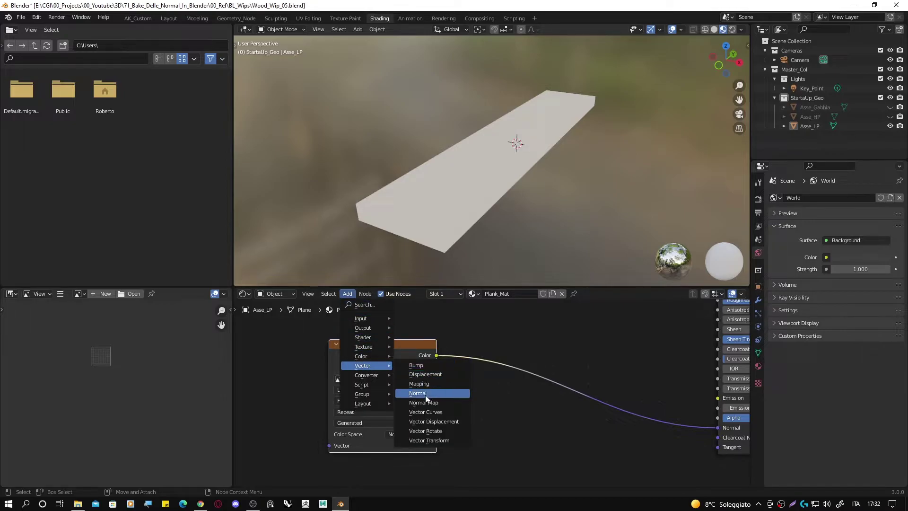
pyautogui.click(424, 402)
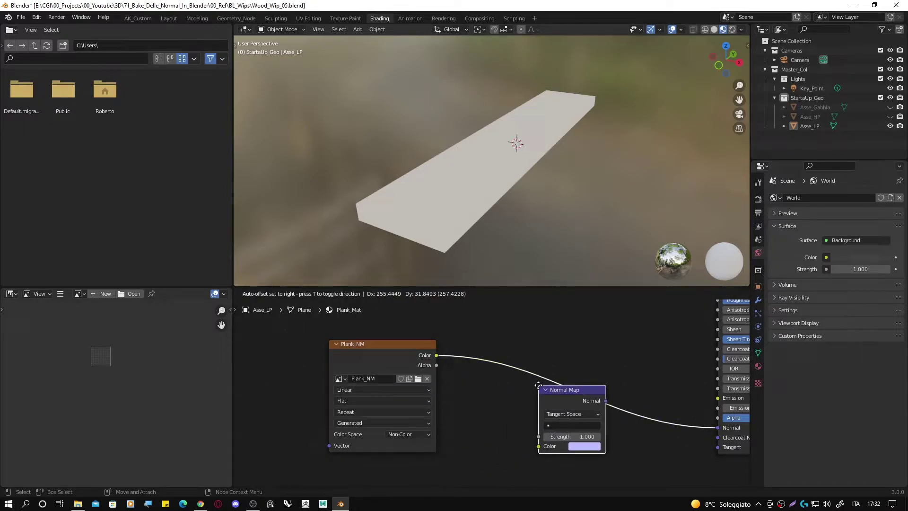
pyautogui.click(539, 389)
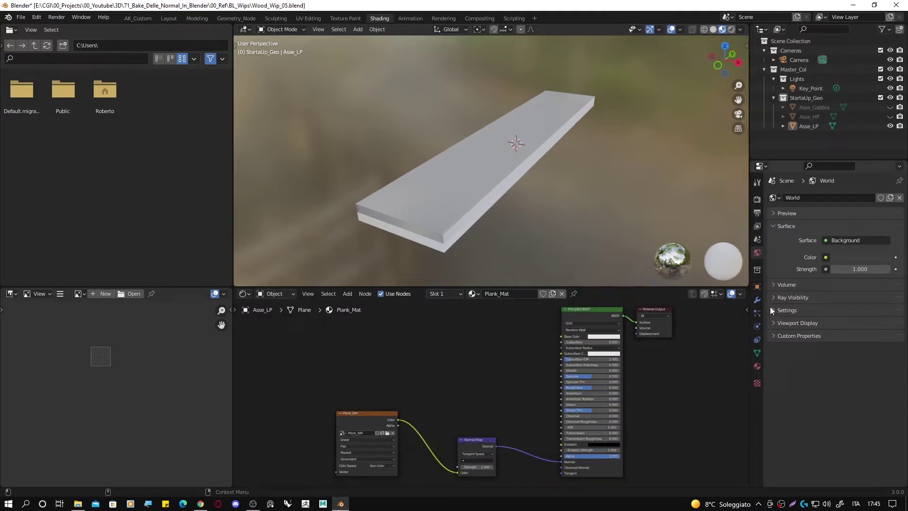
pyautogui.click(757, 199)
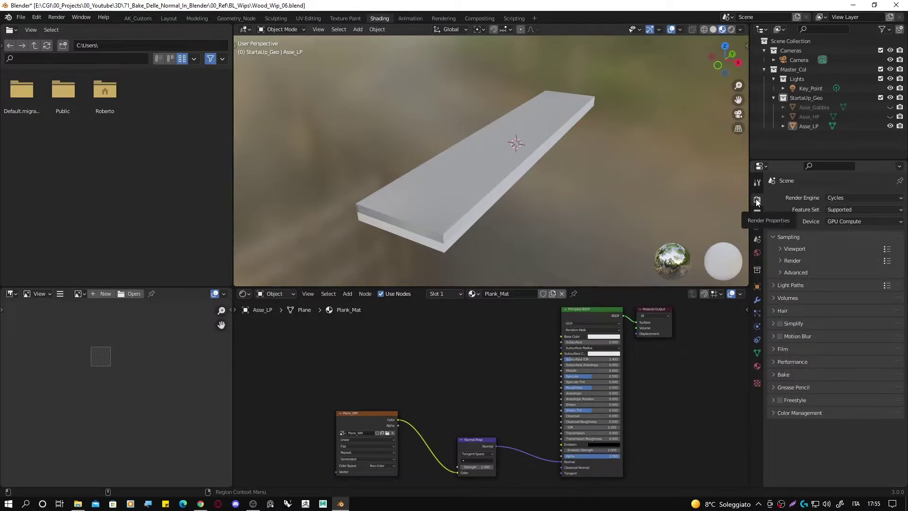
# In the Bake panel, set bake type to Normal and enable Selected to Active
pyautogui.click(784, 375)
pyautogui.scroll(-5, 784, 374)
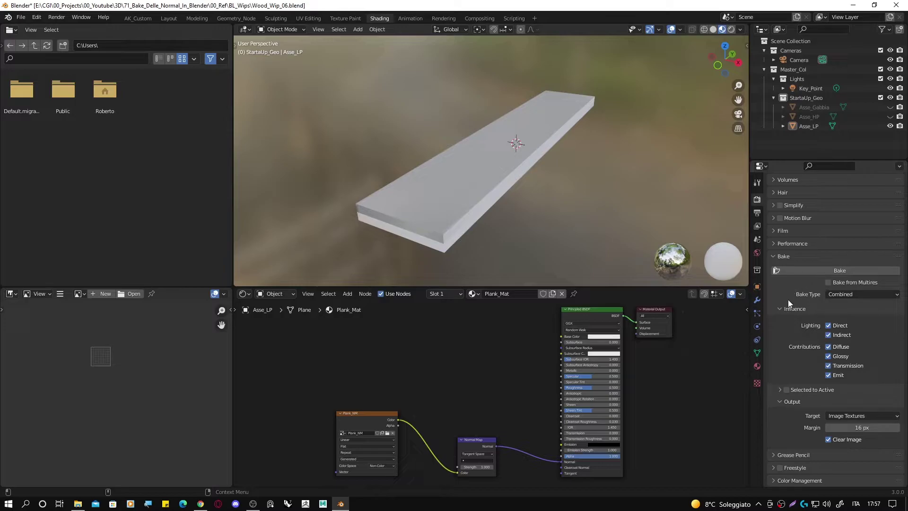
pyautogui.click(844, 295)
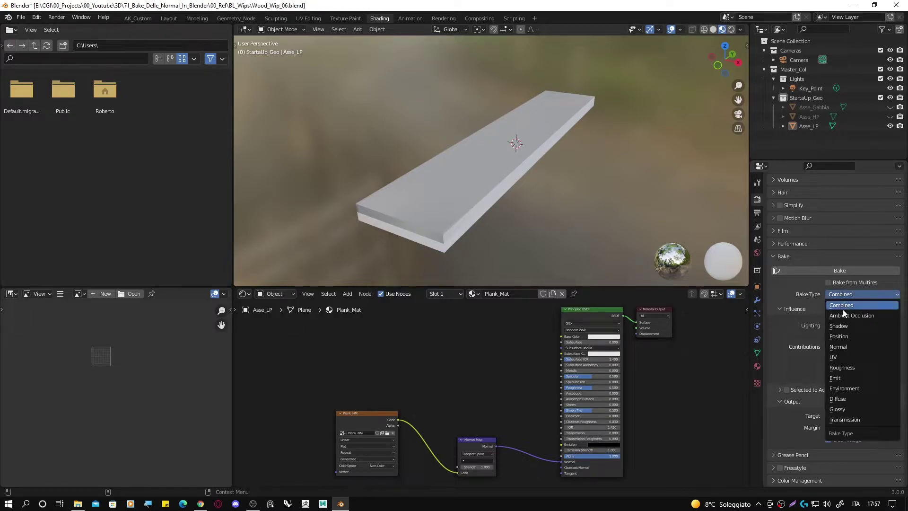
pyautogui.click(840, 348)
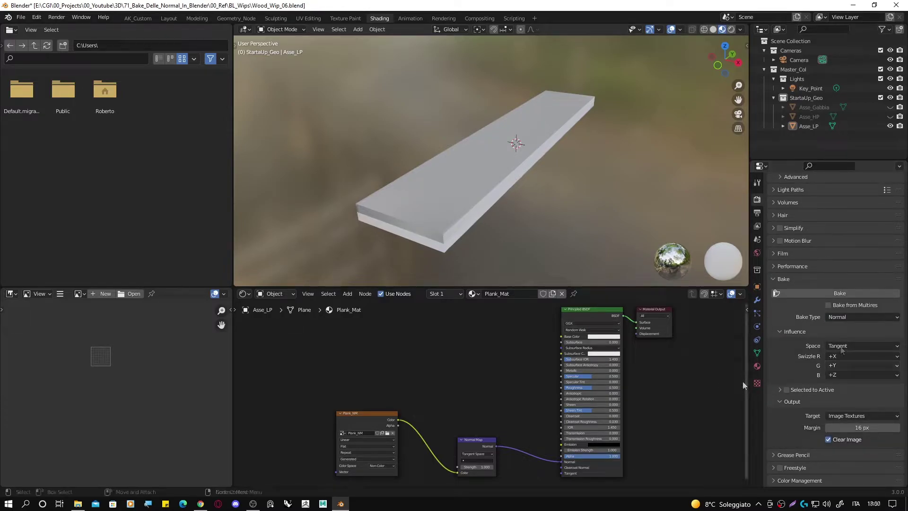
pyautogui.click(786, 389)
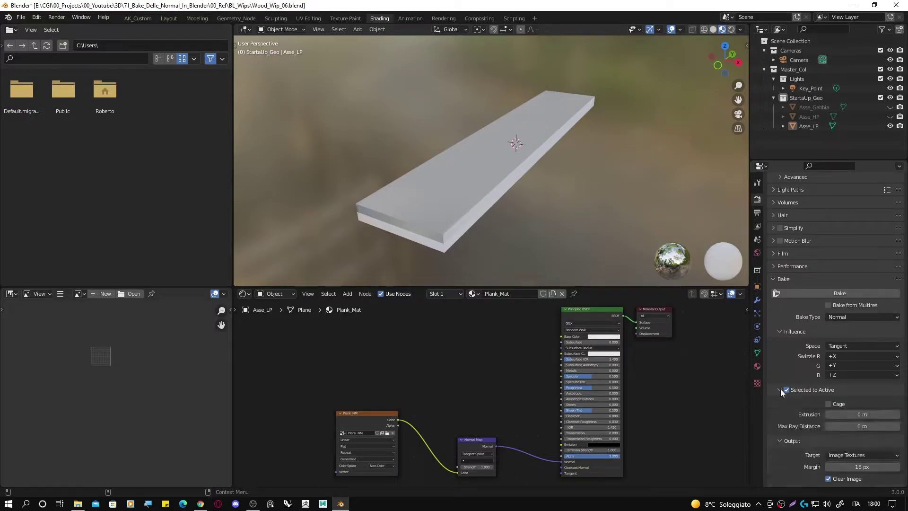
pyautogui.scroll(-2, 780, 389)
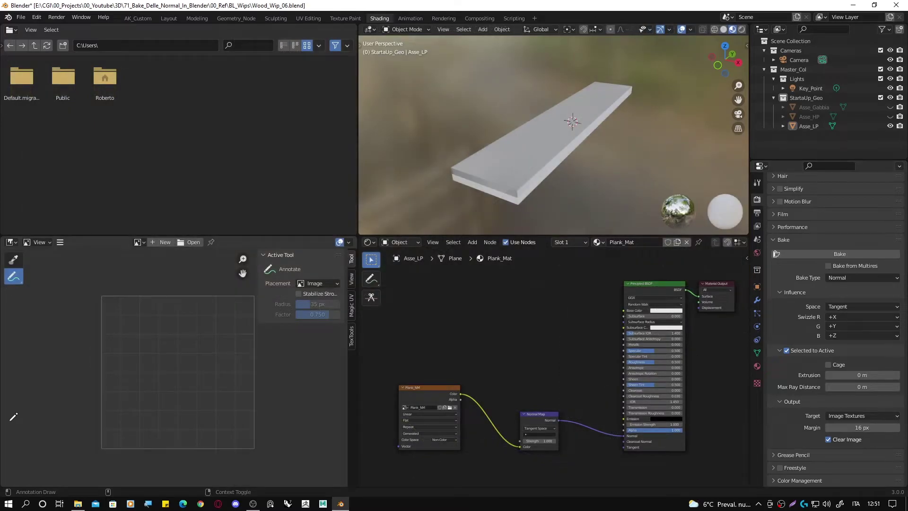
# Draw annotation strokes: a wavy surface profile, a vertical mark under its peak, and an arrow
pyautogui.moveTo(9, 423); pyautogui.dragTo(331, 427)
pyautogui.moveTo(9, 420)
pyautogui.mouseDown()
pyautogui.moveTo(112, 419)
pyautogui.moveTo(148, 398)
pyautogui.moveTo(203, 417)
pyautogui.moveTo(328, 420)
pyautogui.mouseUp()
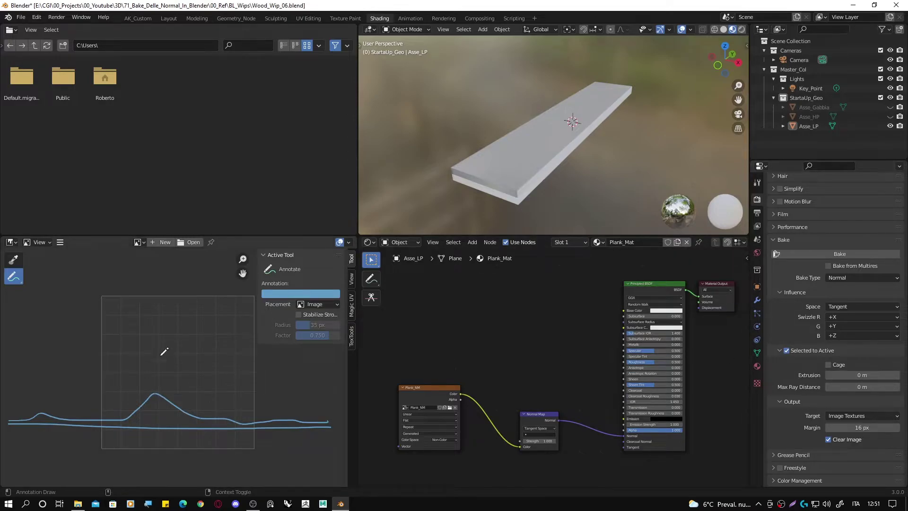
pyautogui.moveTo(2, 427)
pyautogui.mouseDown()
pyautogui.moveTo(109, 410)
pyautogui.moveTo(155, 381)
pyautogui.moveTo(244, 409)
pyautogui.moveTo(323, 410)
pyautogui.moveTo(344, 432)
pyautogui.moveTo(327, 444)
pyautogui.mouseUp()
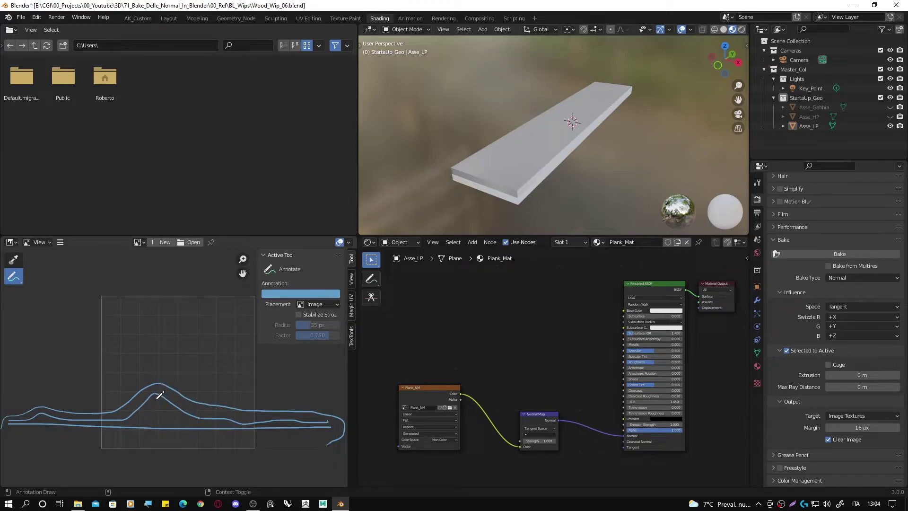
pyautogui.moveTo(155, 398)
pyautogui.mouseDown()
pyautogui.moveTo(161, 420)
pyautogui.moveTo(201, 375)
pyautogui.mouseUp()
pyautogui.moveTo(193, 376)
pyautogui.mouseDown()
pyautogui.moveTo(199, 383)
pyautogui.moveTo(211, 372)
pyautogui.moveTo(274, 372)
pyautogui.mouseUp()
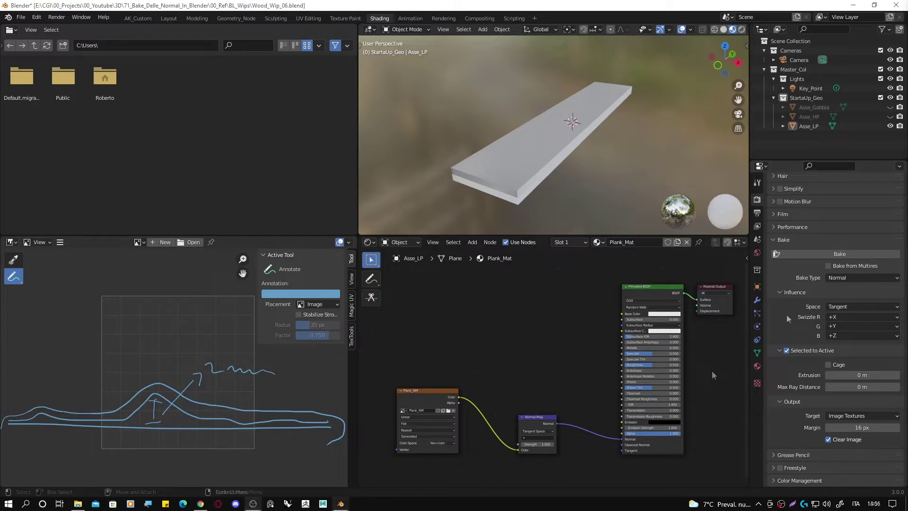
# Enable Cage with Asse_Gabbia as cage object, and unhide Asse_Gabbia and Asse_HP
pyautogui.click(827, 364)
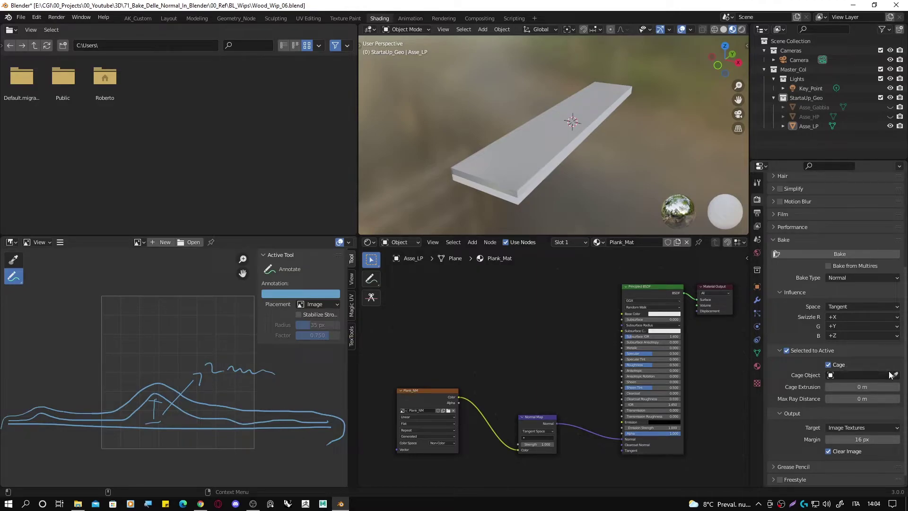
pyautogui.click(894, 375)
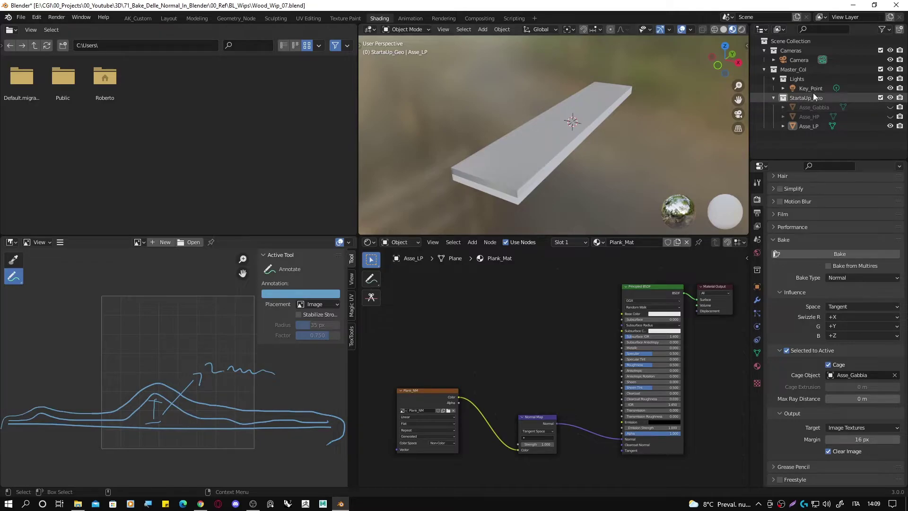
pyautogui.click(889, 106)
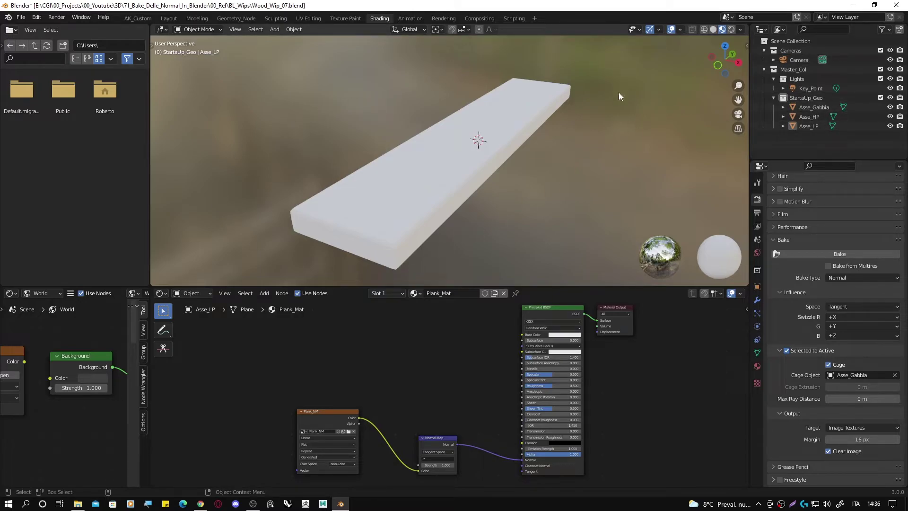
# Bake Asse_HP's normals onto active Asse_LP into Plank_NM, then turn off the wireframe overlay
pyautogui.click(808, 117)
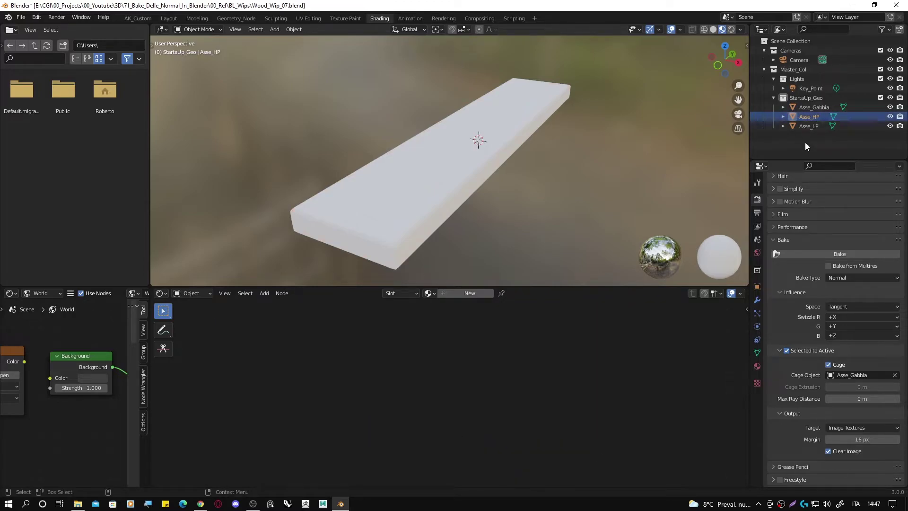
pyautogui.keyDown('ctrl'); pyautogui.click(805, 125); pyautogui.keyUp('ctrl')
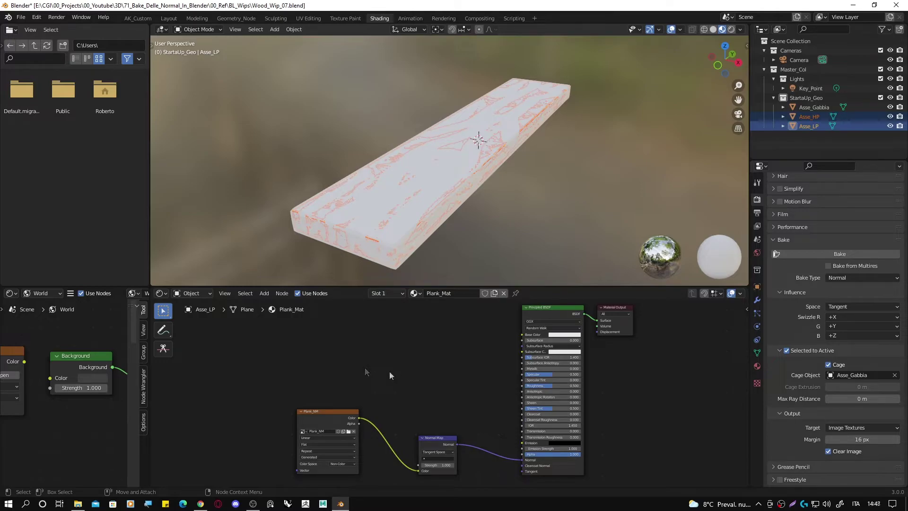
pyautogui.click(313, 418)
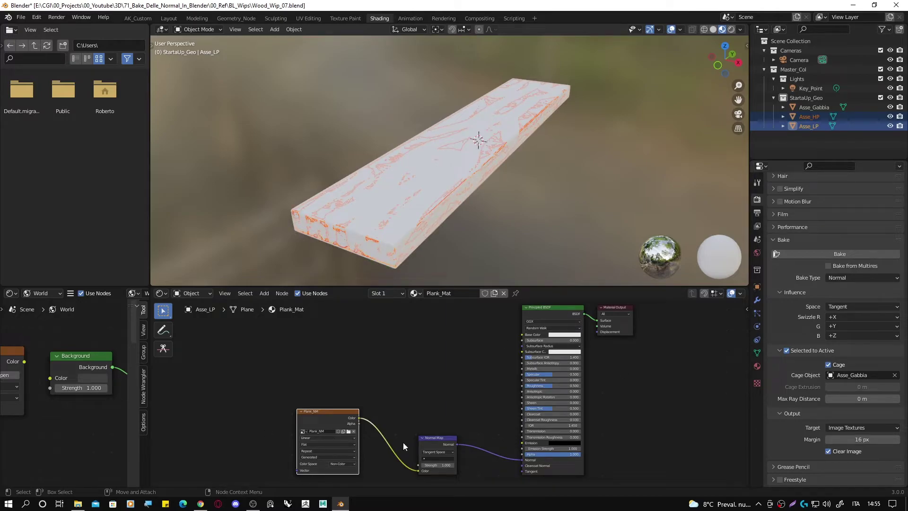
pyautogui.click(861, 253)
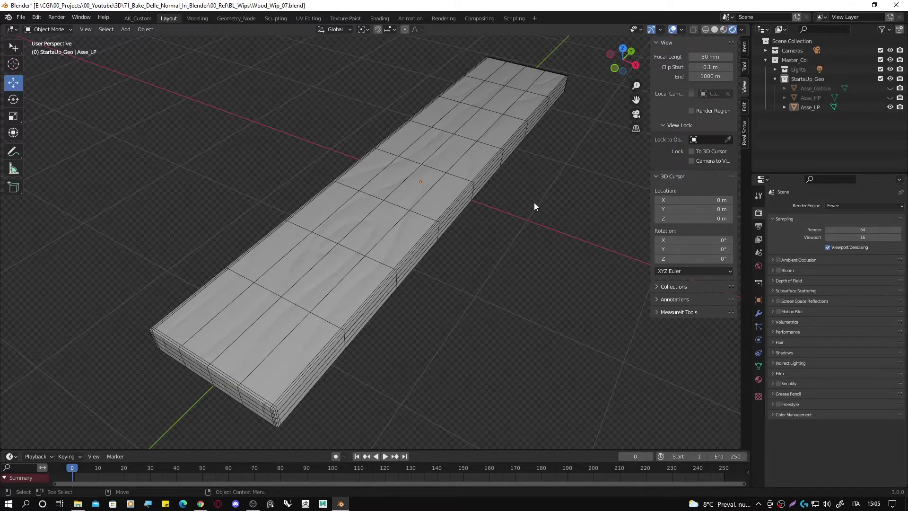
pyautogui.click(680, 30)
pyautogui.click(625, 188)
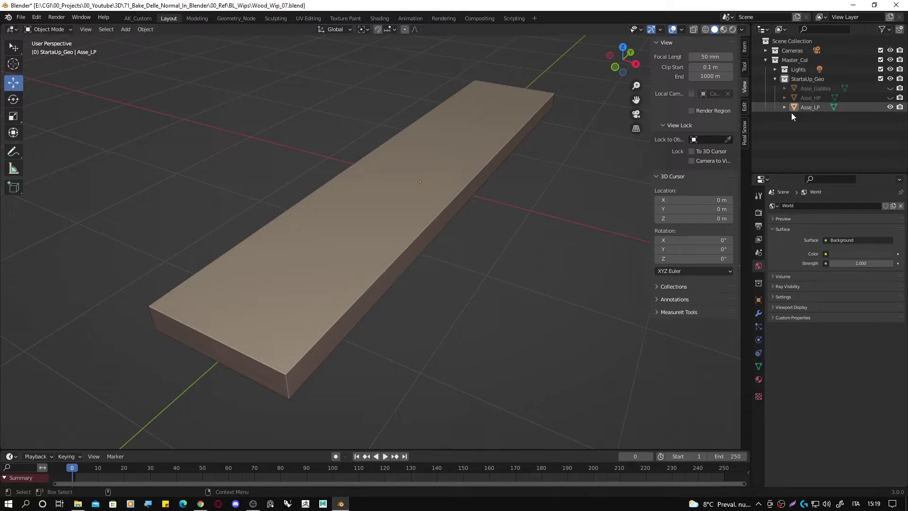
# Duplicate the low-poly plank Asse_LP, keeping the copy exactly in place
pyautogui.click(810, 121)
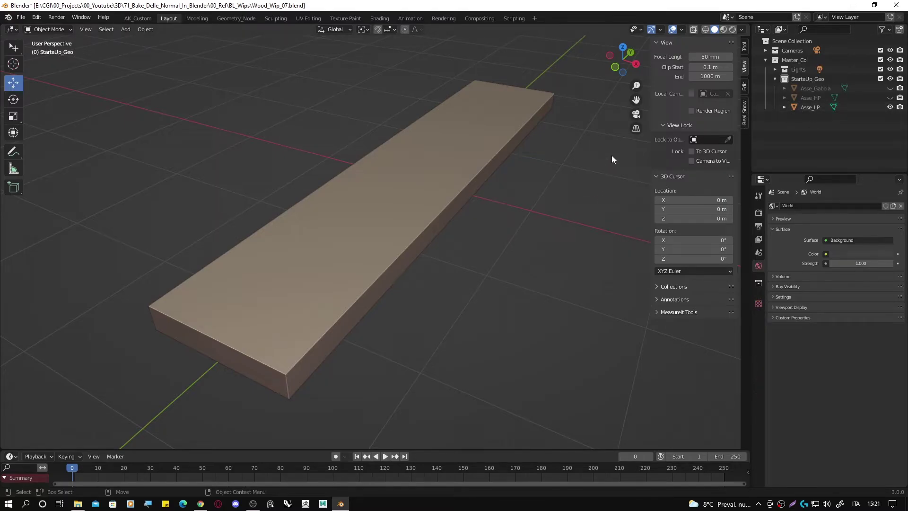
pyautogui.click(809, 107)
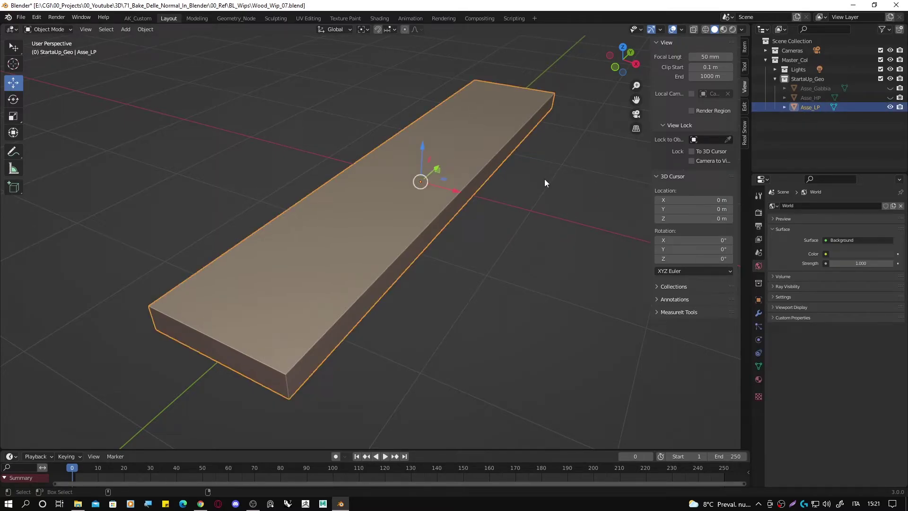
pyautogui.hotkey('shift', 'd')
pyautogui.press('Escape')
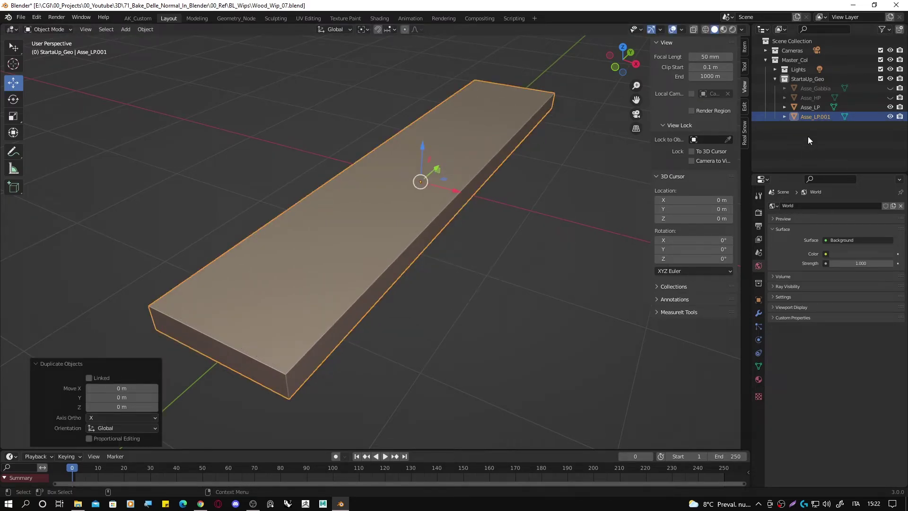
# Rename the copy Asse_LP.001 to Gabbia
pyautogui.doubleClick(812, 119)
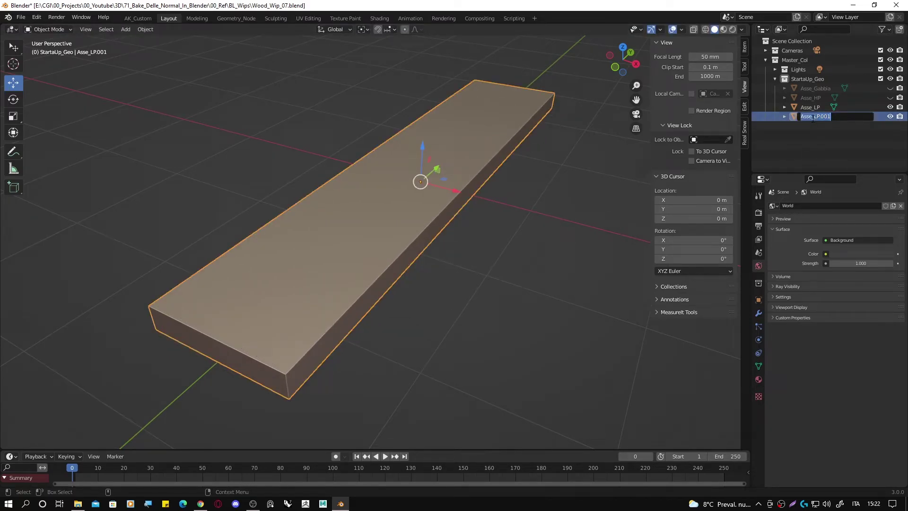
pyautogui.write('Gabbia')
pyautogui.press('Return')
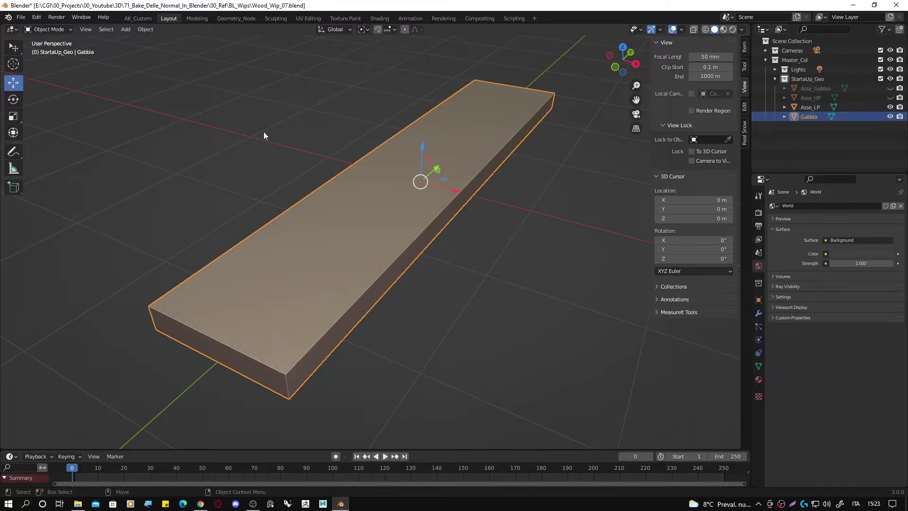
pyautogui.click(61, 30)
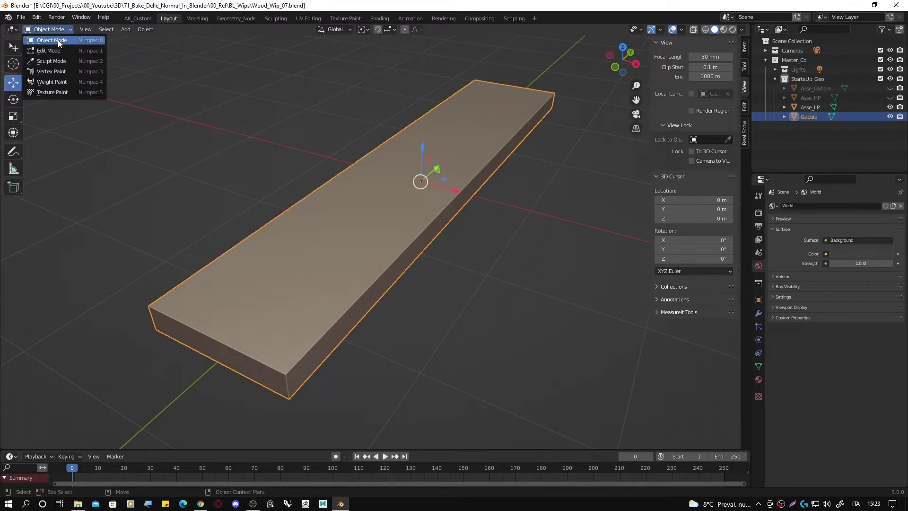
# In Edit Mode, inflate Gabbia's mesh with Shrink/Fatten by an offset of 0.005 m
pyautogui.click(48, 50)
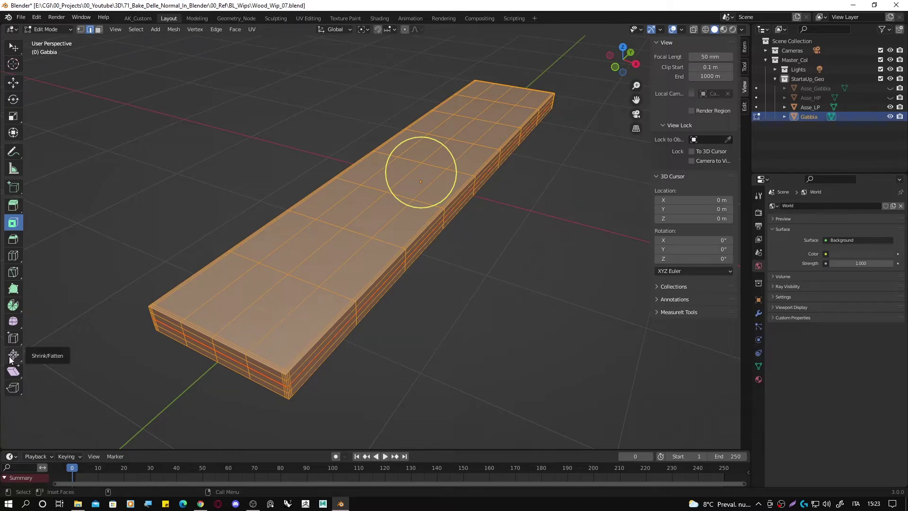
pyautogui.click(10, 359)
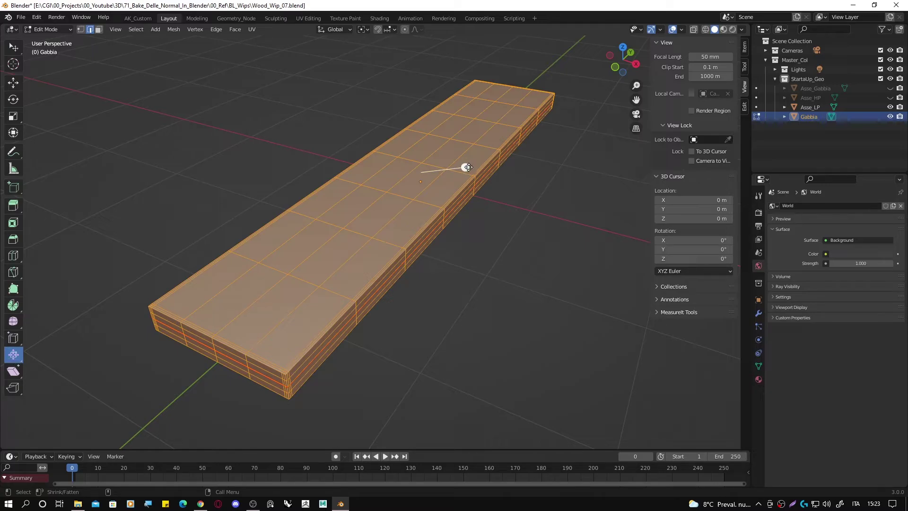
pyautogui.moveTo(468, 167); pyautogui.dragTo(473, 166)
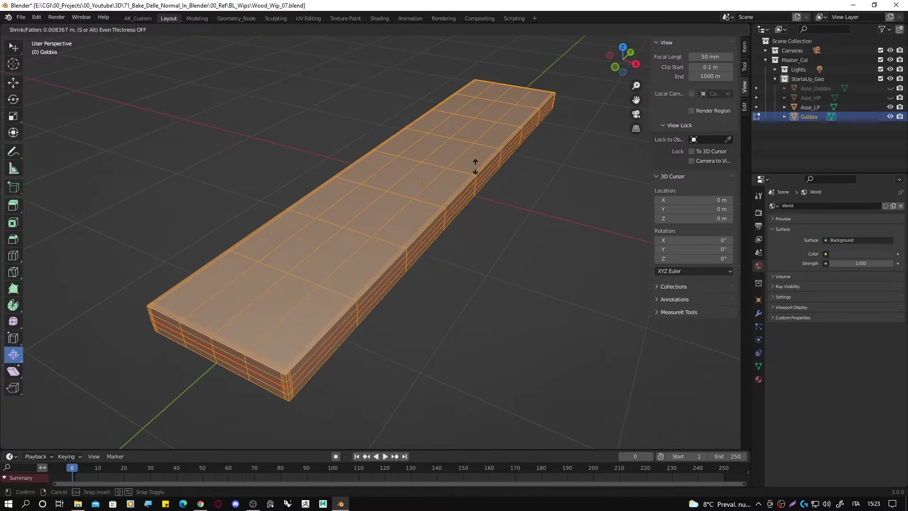
pyautogui.click(475, 167)
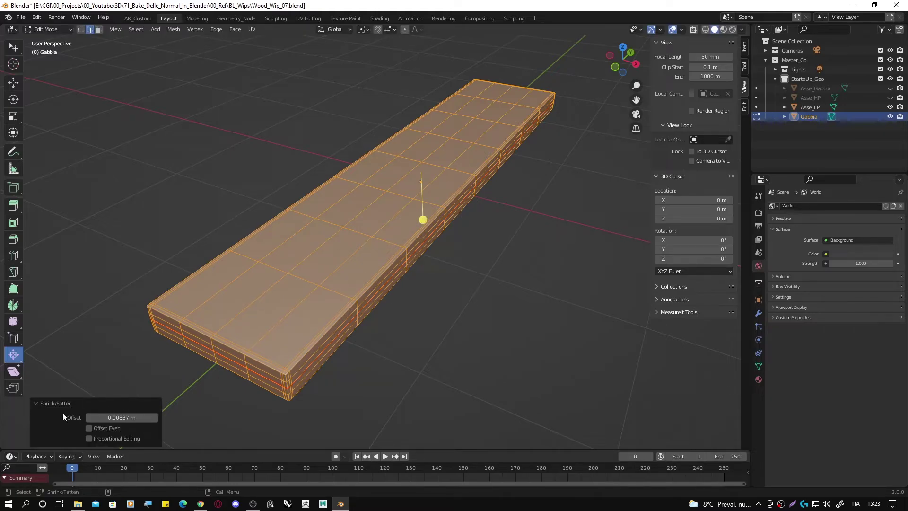
pyautogui.doubleClick(121, 417)
pyautogui.write('0.00')
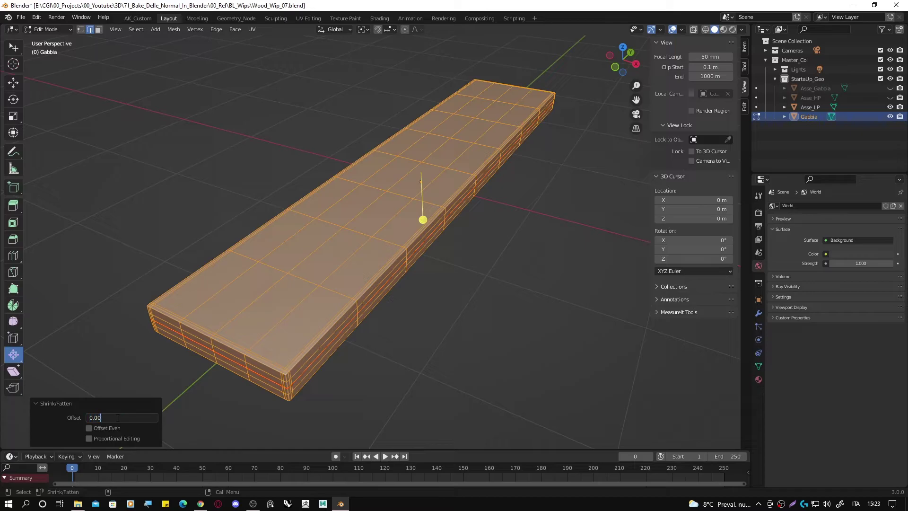
pyautogui.write('5')
pyautogui.press('Return')
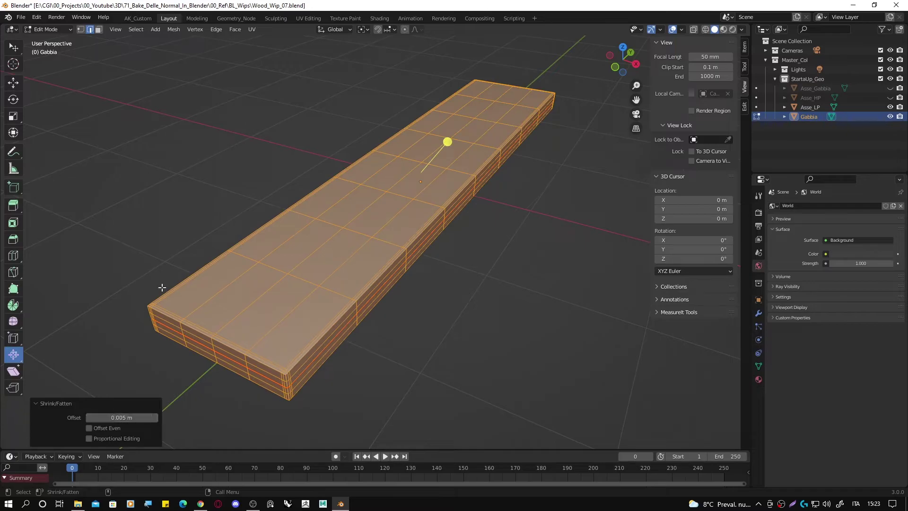
# Deselect all cage elements and switch back to Object Mode
pyautogui.hotkey('alt', 'a')
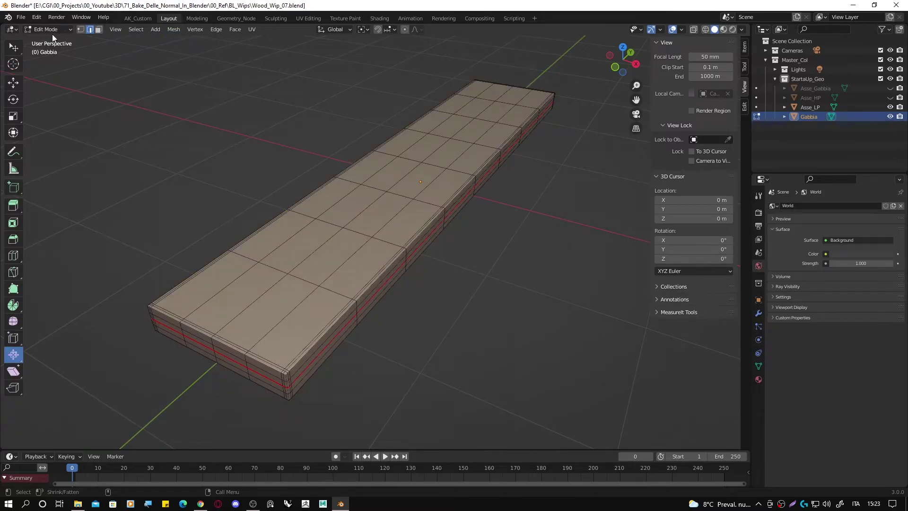
pyautogui.click(52, 32)
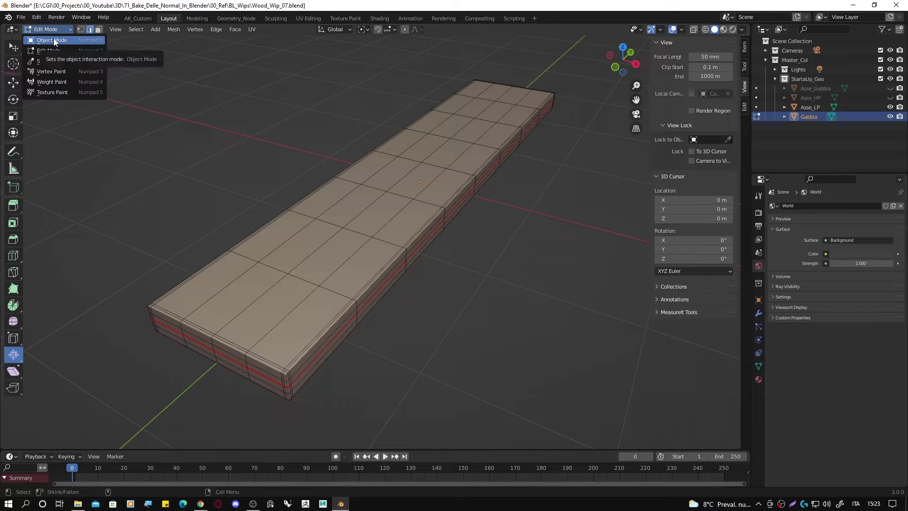
pyautogui.click(53, 41)
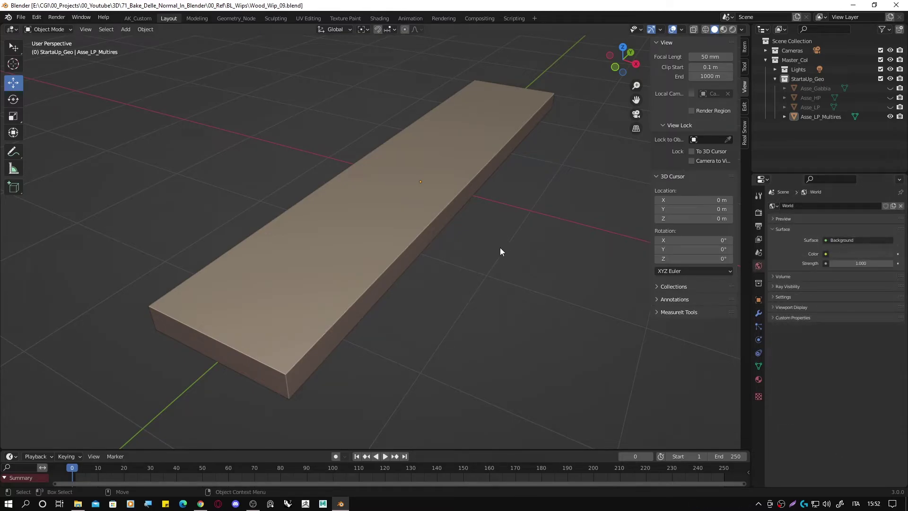
# Select the Asse_LP_Multires plank in the viewport
pyautogui.click(451, 182)
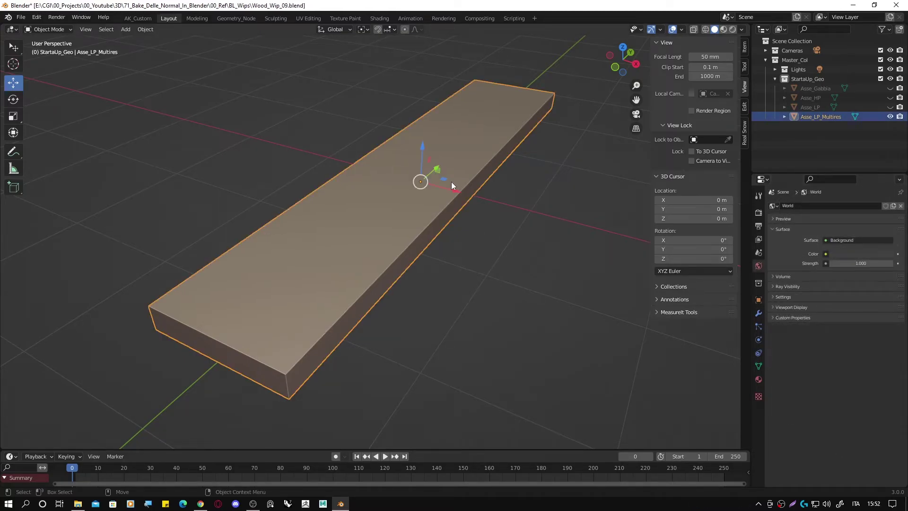
# Add a Multires modifier to Asse_LP_Multires and subdivide it up to level 5
pyautogui.click(759, 314)
pyautogui.click(810, 207)
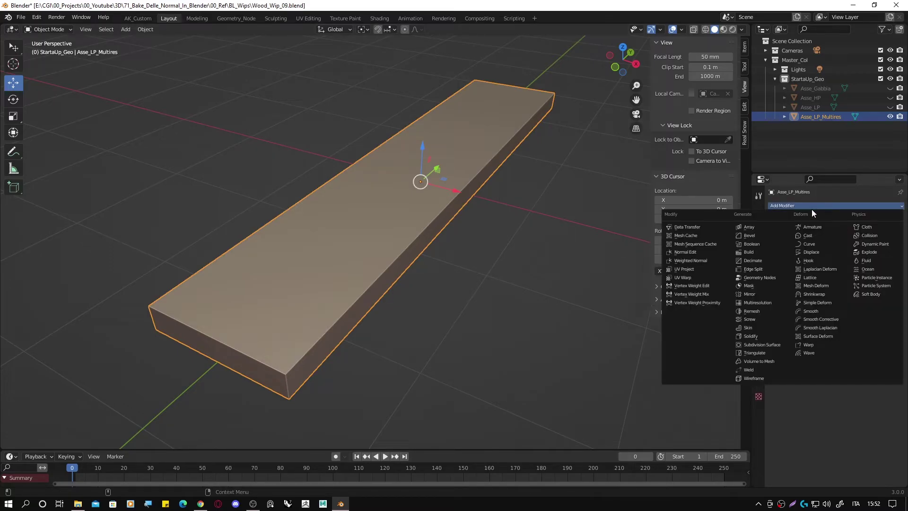
pyautogui.click(753, 304)
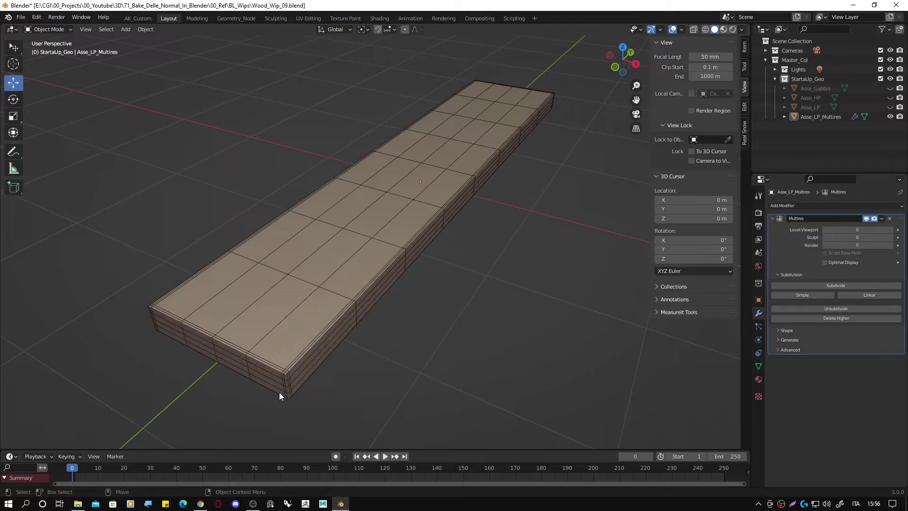
pyautogui.click(803, 296)
pyautogui.click(804, 296)
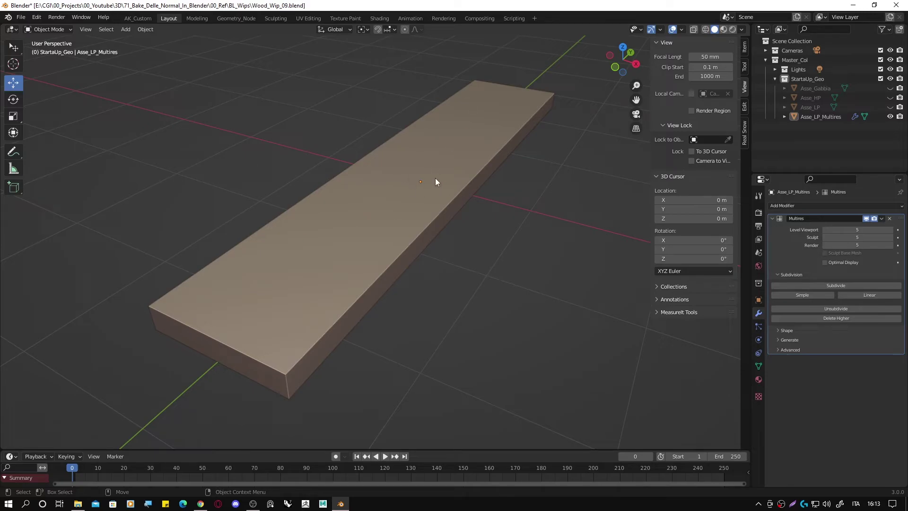
pyautogui.click(810, 206)
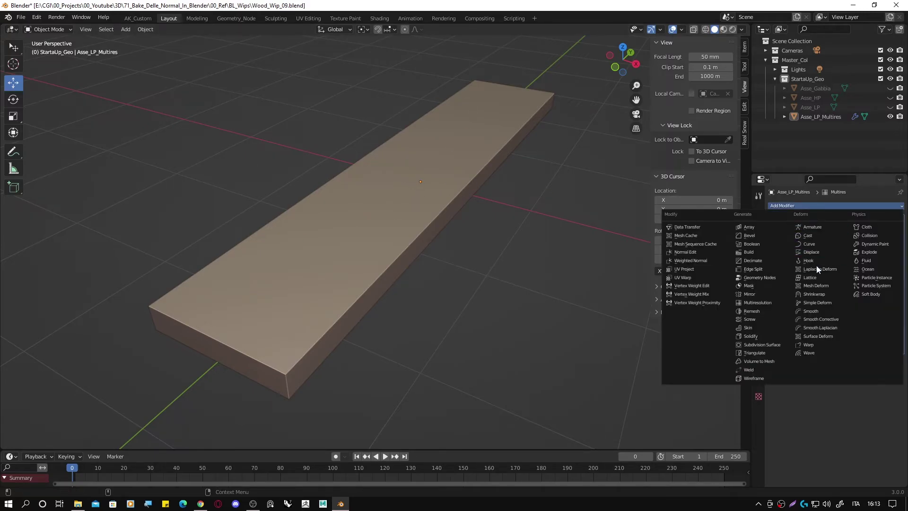
# Add a Shrinkwrap modifier after Multires with Asse_HP as its target
pyautogui.click(815, 295)
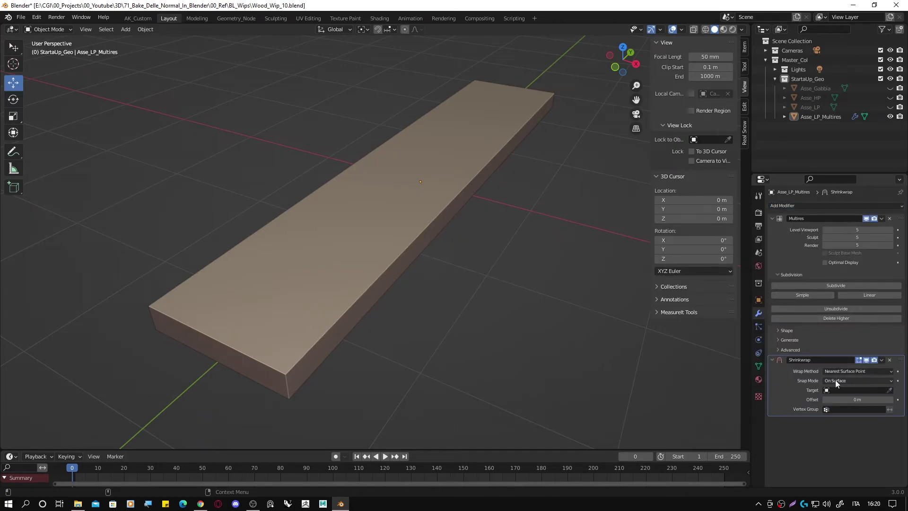
pyautogui.click(826, 393)
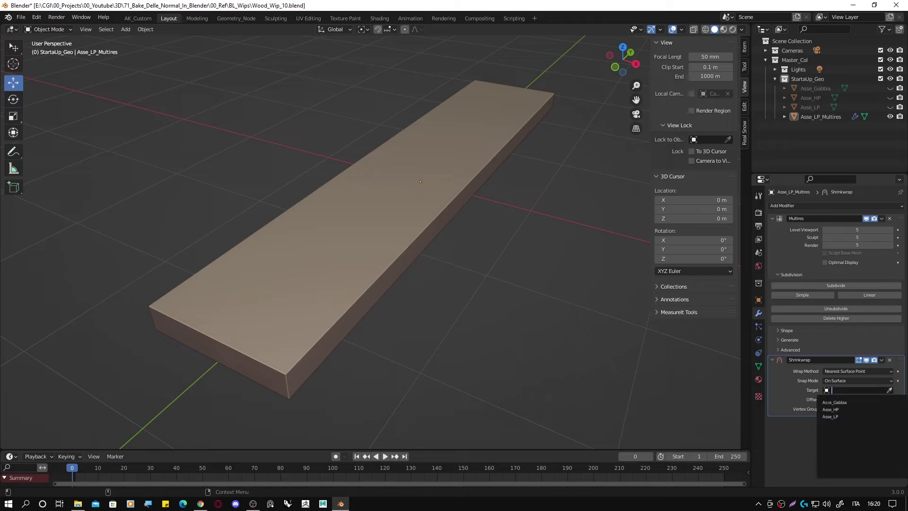
pyautogui.click(833, 409)
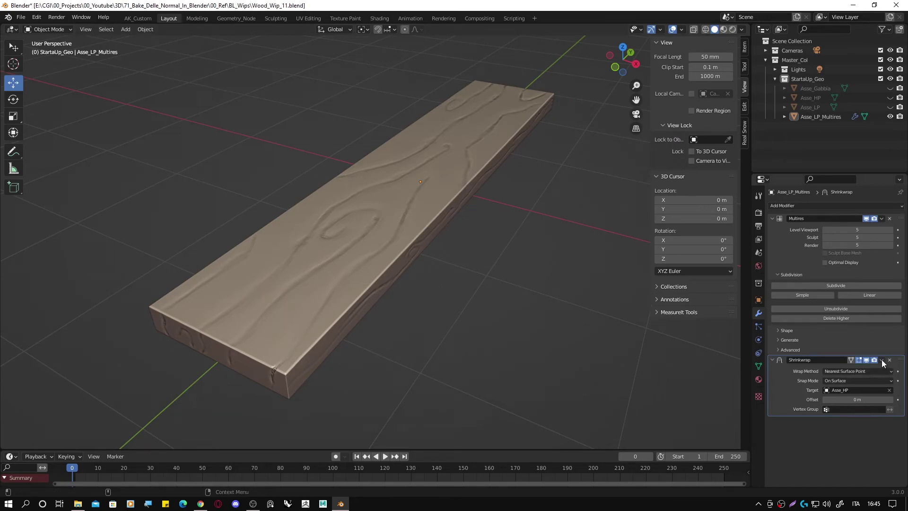
pyautogui.click(881, 360)
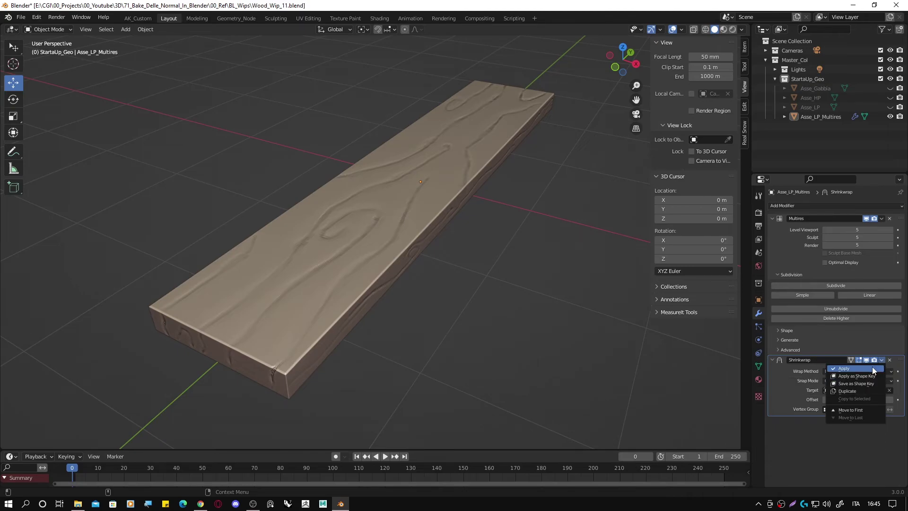
# Apply the Shrinkwrap modifier and set the Multires viewport level to 0
pyautogui.click(872, 367)
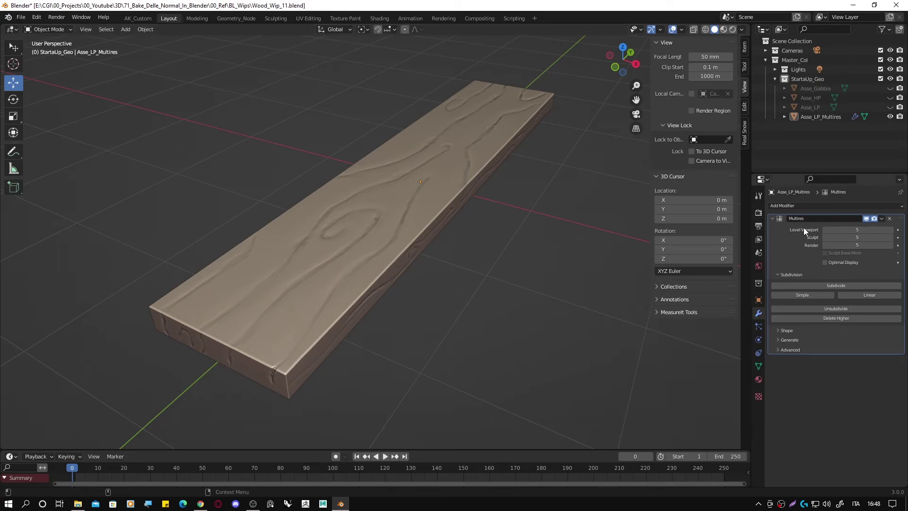
pyautogui.click(858, 230)
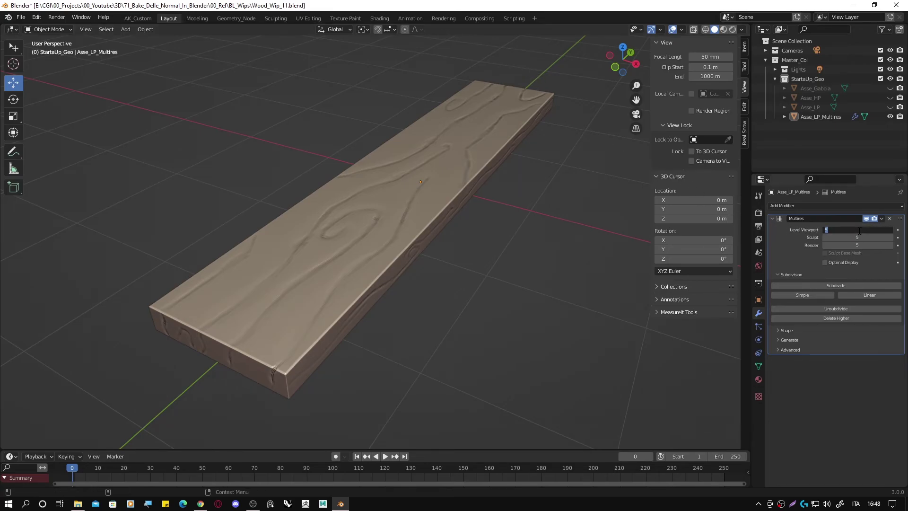
pyautogui.write('0')
pyautogui.press('Return')
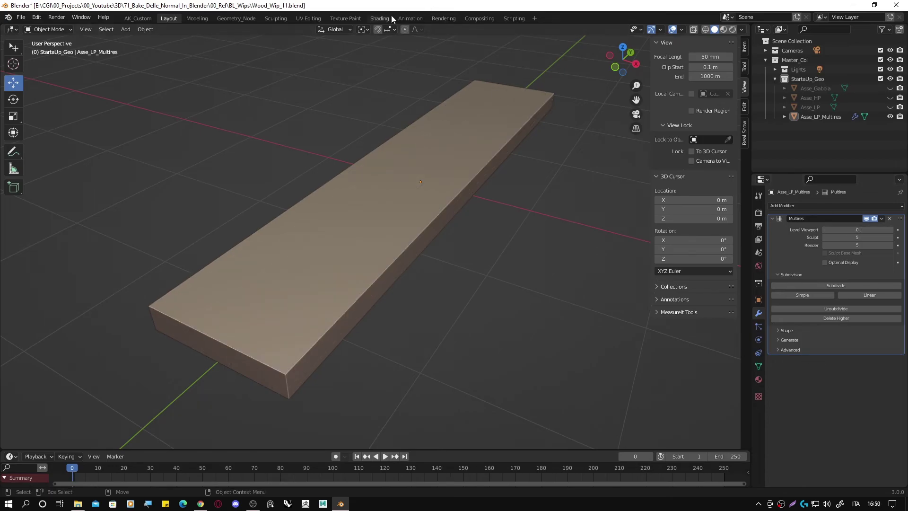
# In the Shading workspace, enable Bake from Multires with Normals as the bake type
pyautogui.click(381, 19)
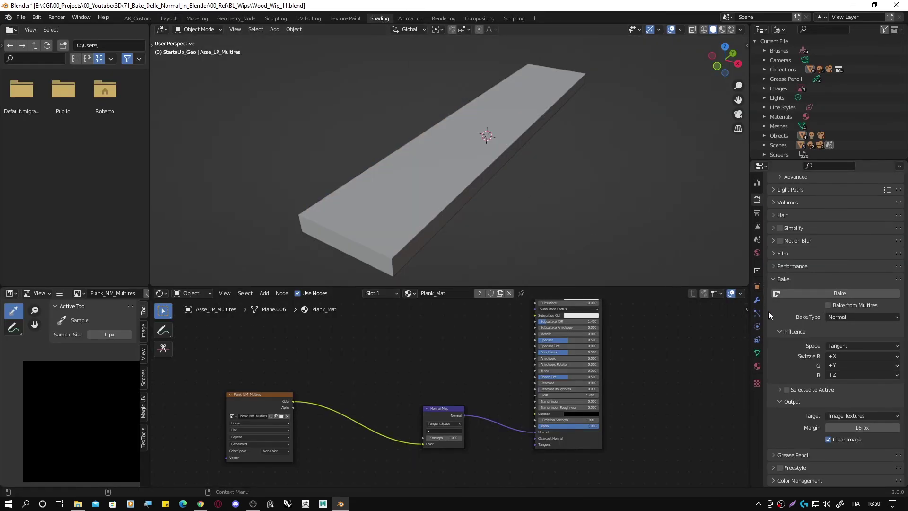
pyautogui.click(827, 305)
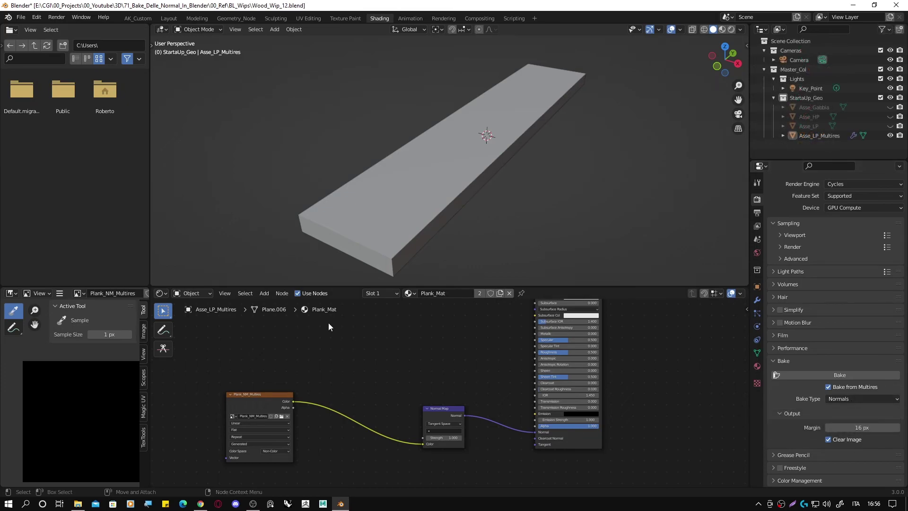
pyautogui.click(398, 191)
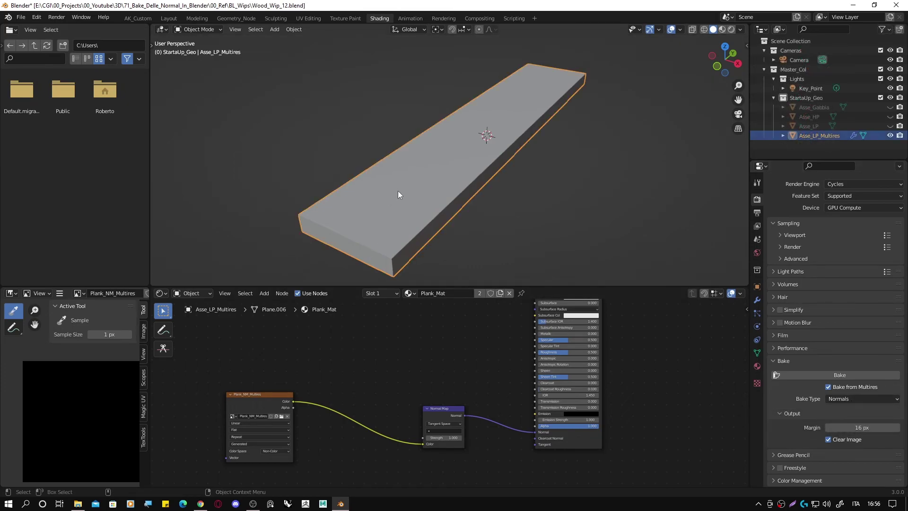
# Bake the multires normals into the Plank_NM_Multires image texture node
pyautogui.click(268, 398)
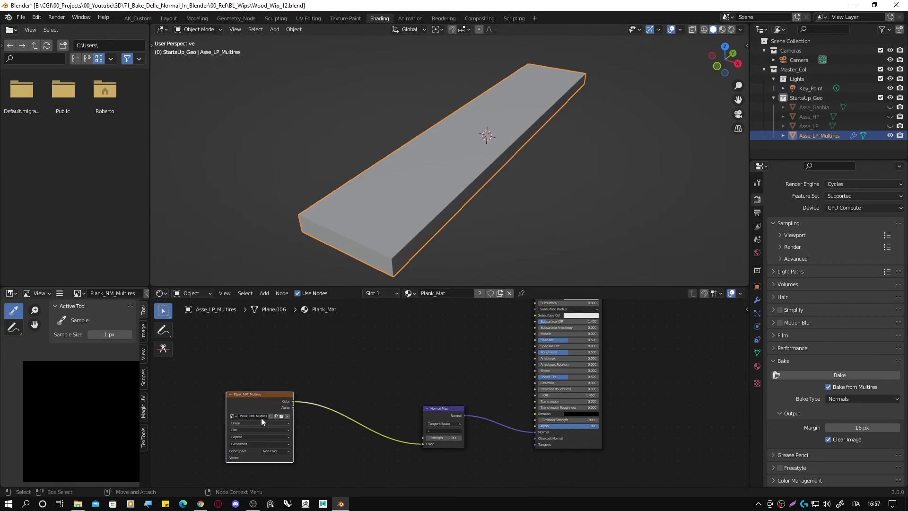
pyautogui.click(857, 374)
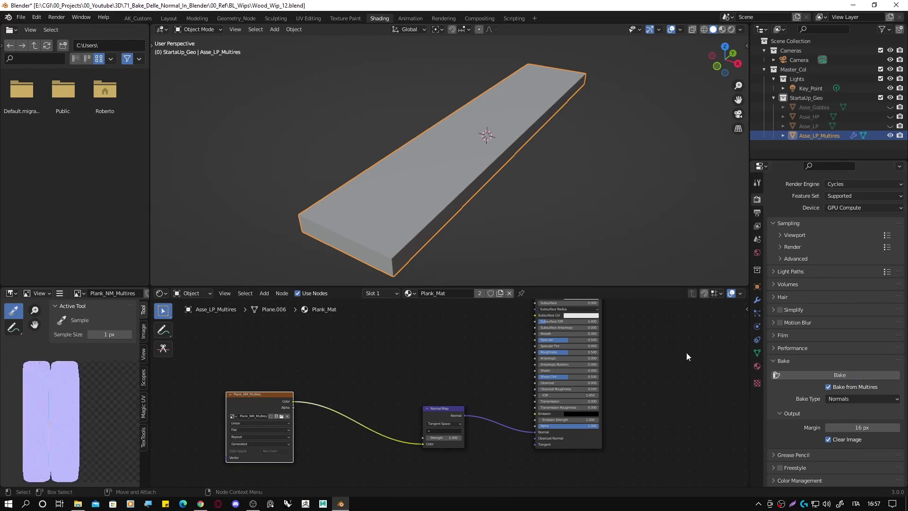